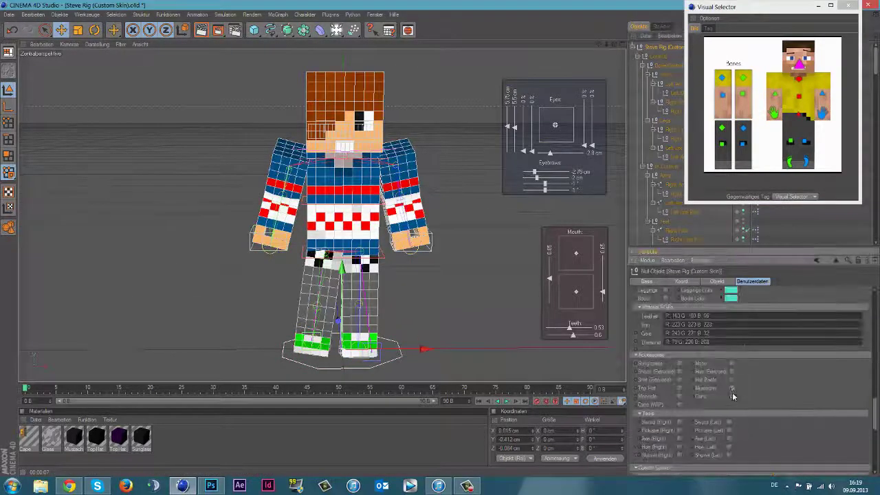
Step: Tick Top Hat and Cane under the rig's Accessories user data
{"action": "left_click", "coordinate": [679, 388]}
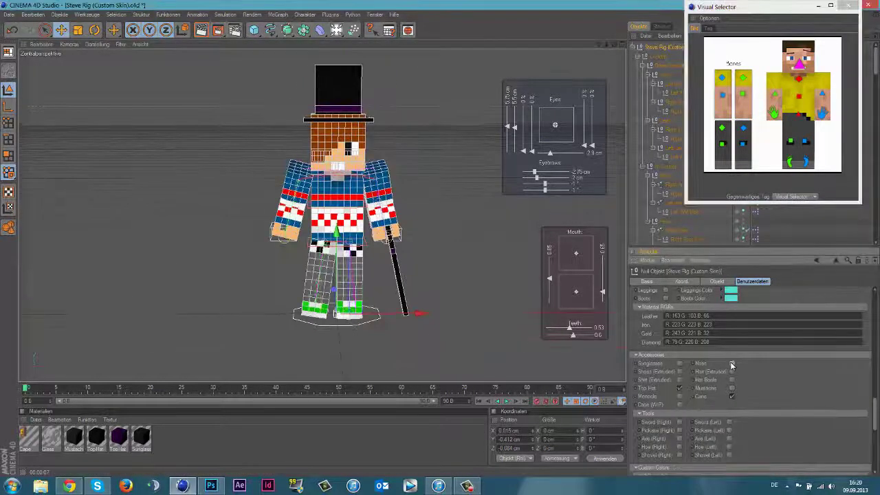
{"action": "scroll", "coordinate": [682, 355], "scroll_direction": "down", "scroll_amount": 1}
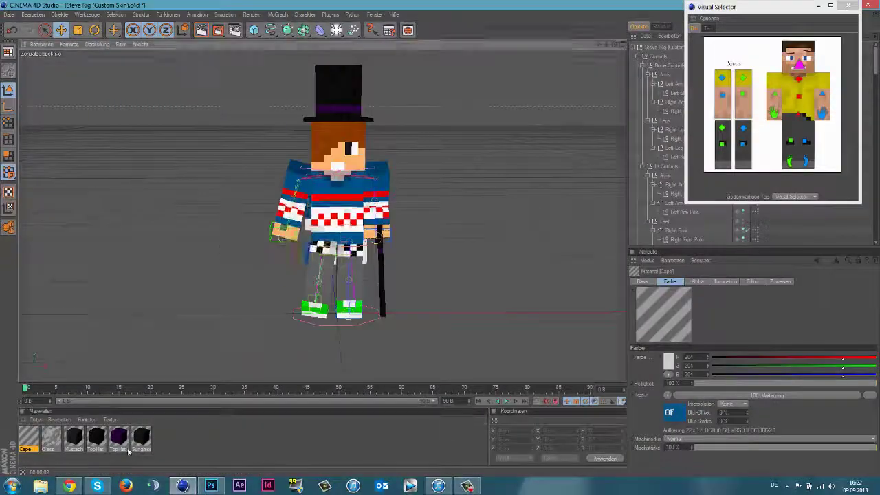
Step: Enable the Cape material's Alpha channel and dismiss the copy-image prompt for its texture
{"action": "left_click", "coordinate": [176, 233]}
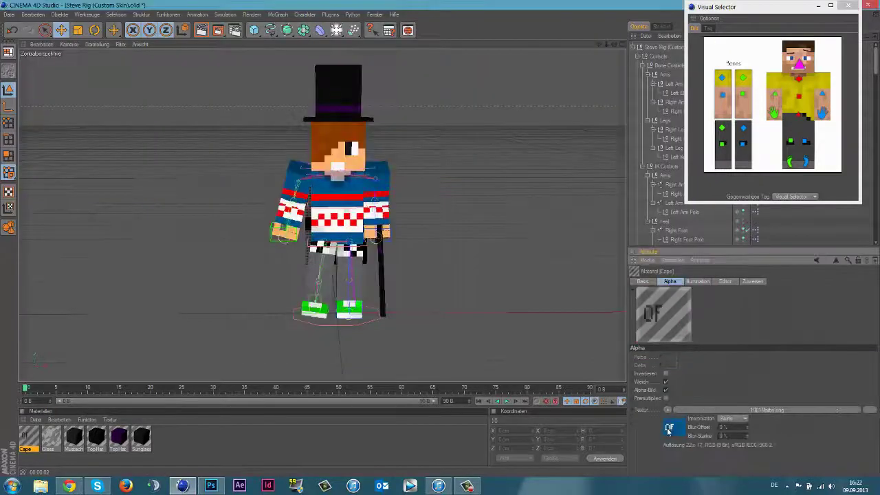
{"action": "left_click", "coordinate": [458, 273]}
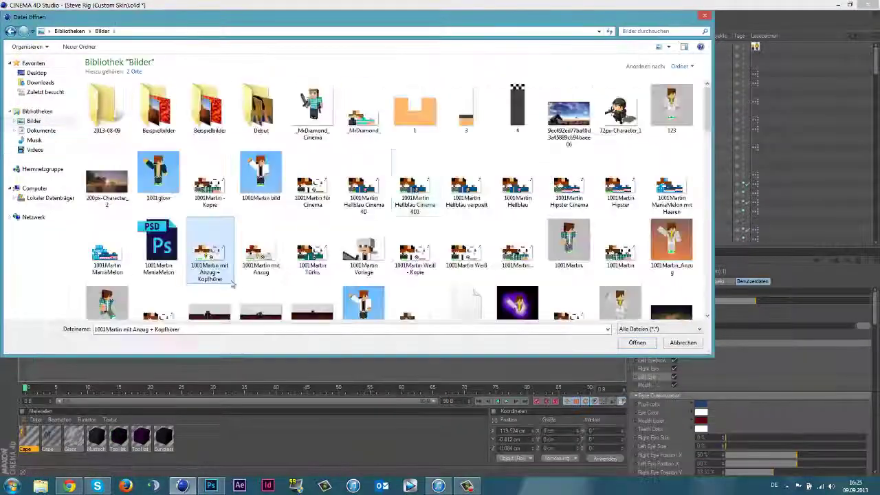
Step: Untick the accessories on the merged Steve rigs and arrange the three characters side by side
{"action": "scroll", "coordinate": [672, 384], "scroll_direction": "down", "scroll_amount": 5}
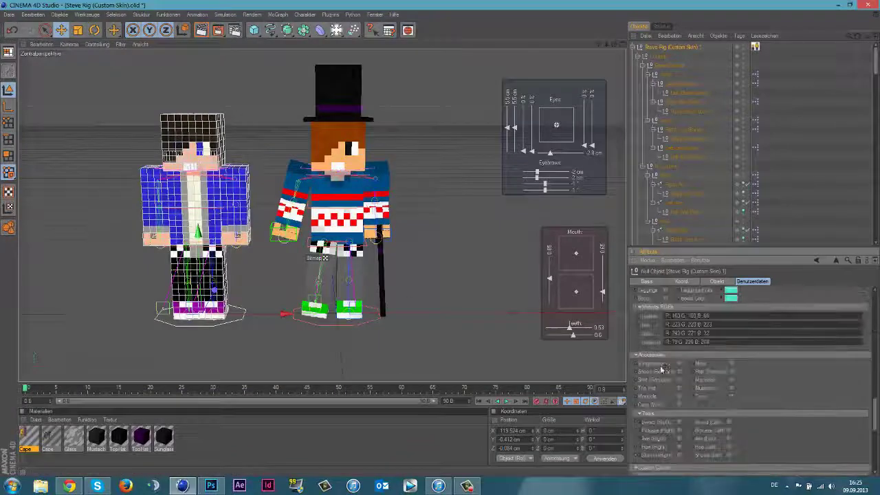
{"action": "left_click", "coordinate": [678, 388]}
{"action": "double_click", "coordinate": [754, 46]}
{"action": "left_click", "coordinate": [812, 117]}
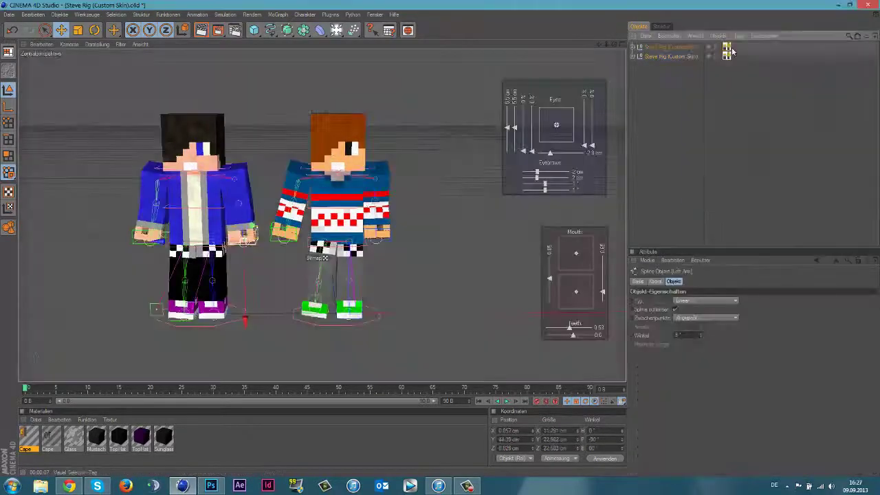
{"action": "double_click", "coordinate": [729, 52]}
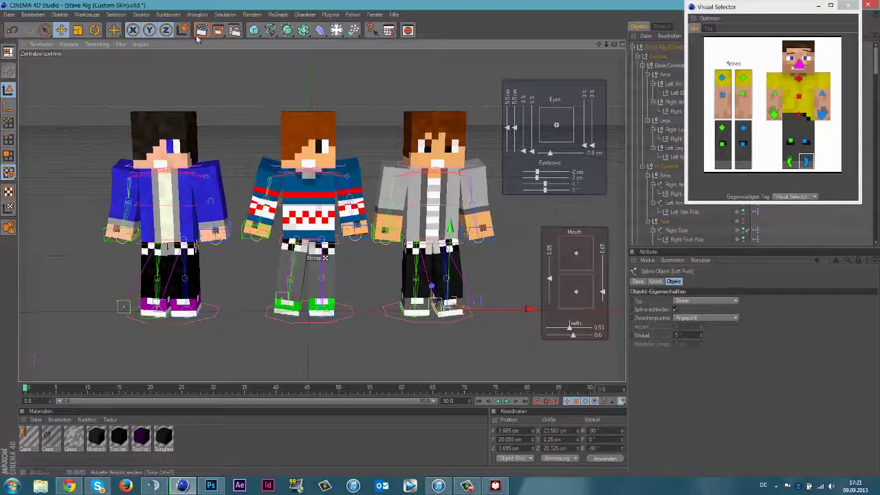
Step: Render the three characters and set the image save path under Render Settings > Save
{"action": "left_click", "coordinate": [200, 31]}
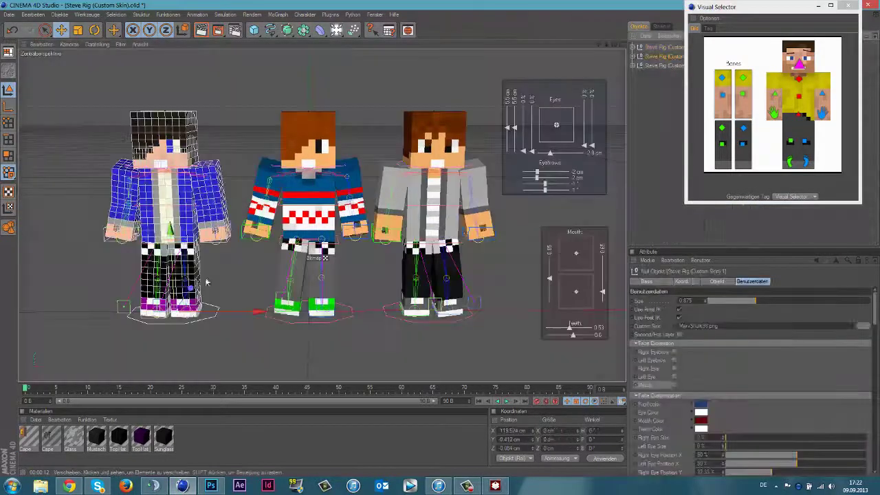
{"action": "key", "text": "ctrl+b"}
{"action": "left_click", "coordinate": [98, 35]}
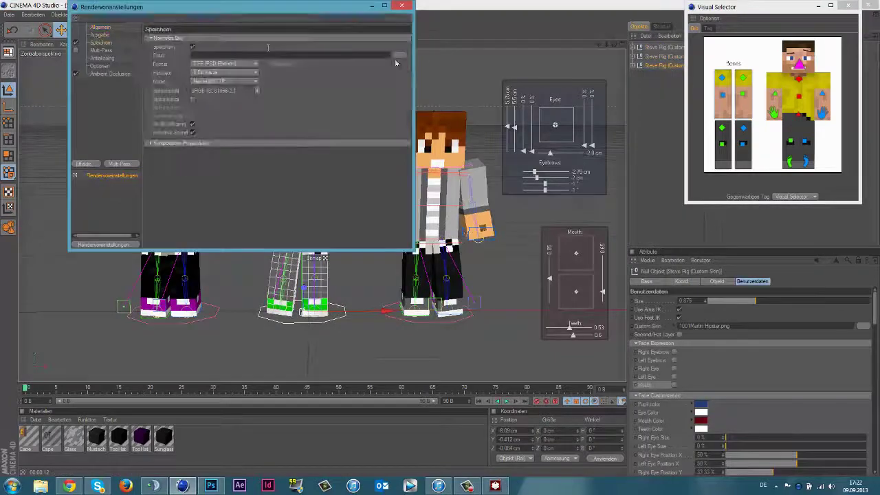
{"action": "left_click", "coordinate": [396, 55]}
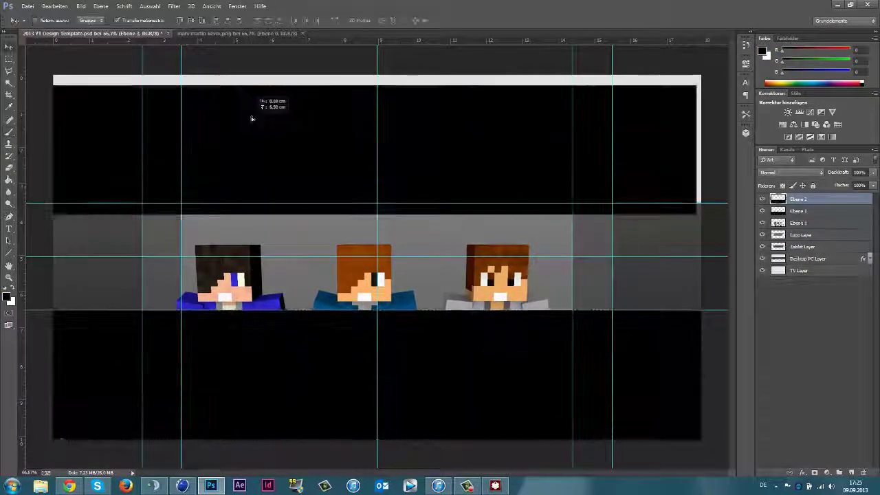
Step: Align the black fill to the canvas top and commit the white GamingMedia title text
{"action": "left_click_drag", "start_coordinate": [252, 119], "coordinate": [251, 108]}
{"action": "left_click", "coordinate": [791, 270]}
{"action": "type", "text": "GamingMedia"}
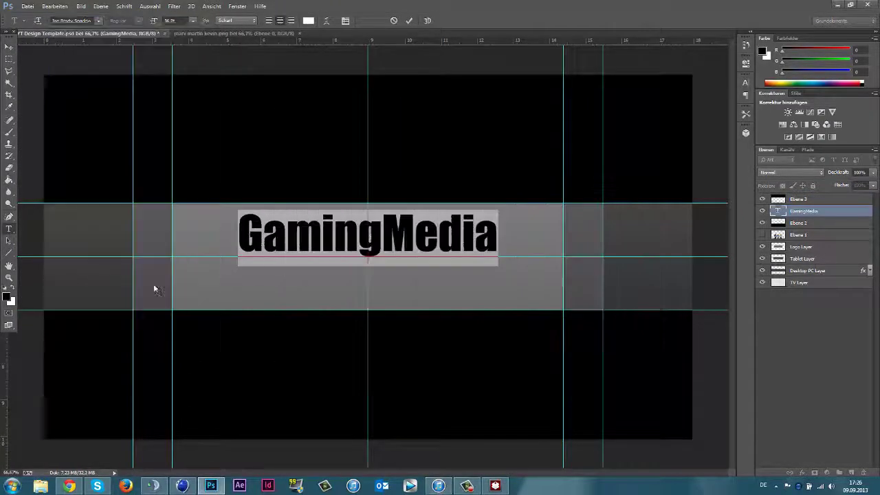
{"action": "left_click", "coordinate": [7, 49]}
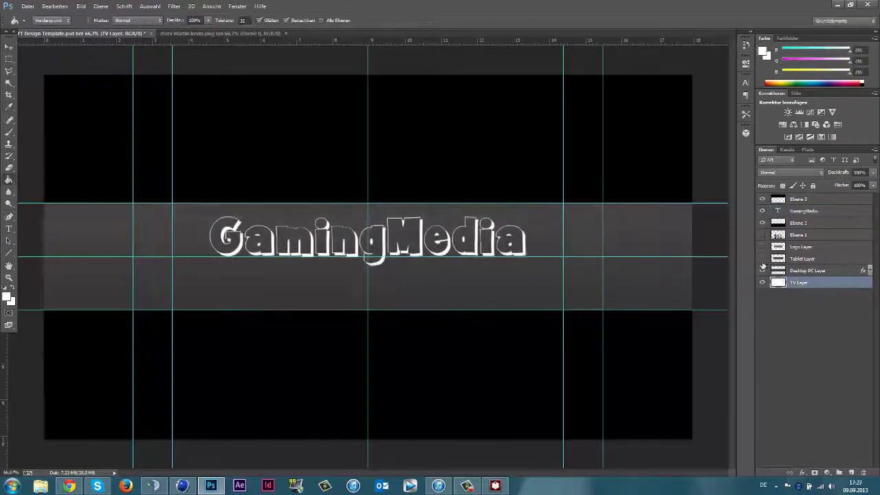
{"action": "left_click", "coordinate": [578, 123]}
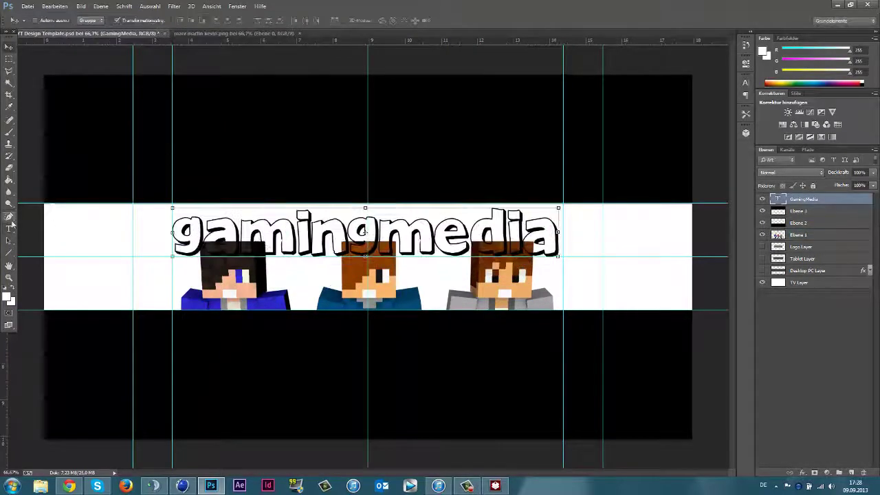
Step: Preview fonts for the title and apply the blocky pixel font
{"action": "key", "text": "Down"}
{"action": "key", "text": "Down"}
{"action": "key", "text": "Down"}
{"action": "key", "text": "Down"}
{"action": "key", "text": "Down"}
{"action": "key", "text": "Down"}
{"action": "key", "text": "Down"}
{"action": "key", "text": "Down"}
{"action": "key", "text": "Down"}
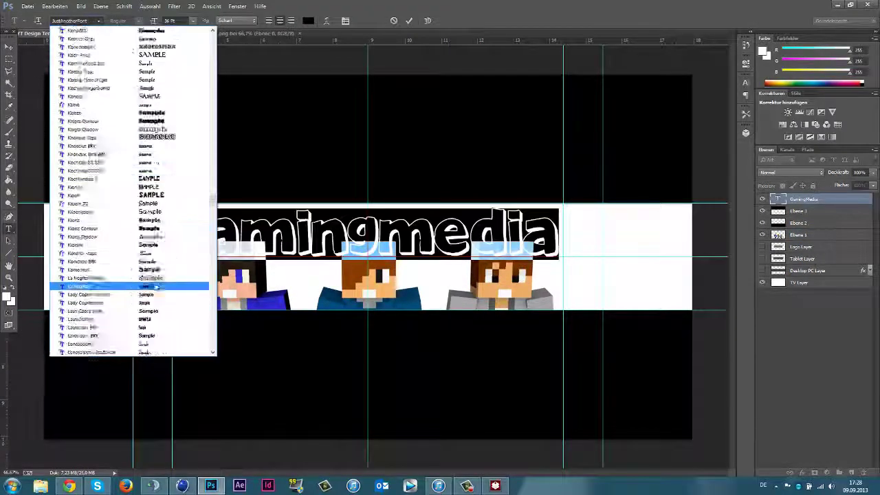
{"action": "key", "text": "Down"}
{"action": "key", "text": "Down"}
{"action": "key", "text": "Down"}
{"action": "key", "text": "Down"}
{"action": "key", "text": "Down"}
{"action": "key", "text": "Return"}
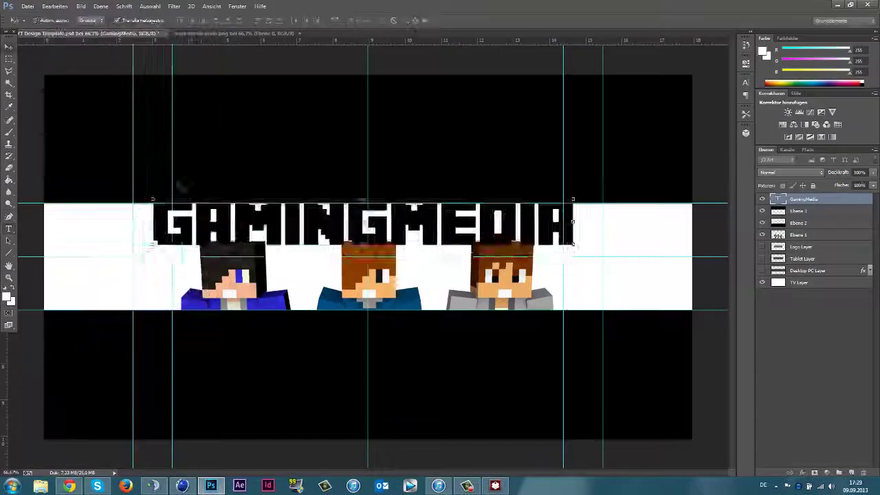
{"action": "key", "text": "v"}
Step: Browse the font list again for the 'Alles über qualität' subtitle text
{"action": "left_click", "coordinate": [9, 228]}
{"action": "left_click", "coordinate": [75, 21]}
{"action": "scroll", "coordinate": [170, 195], "scroll_direction": "down", "scroll_amount": 5}
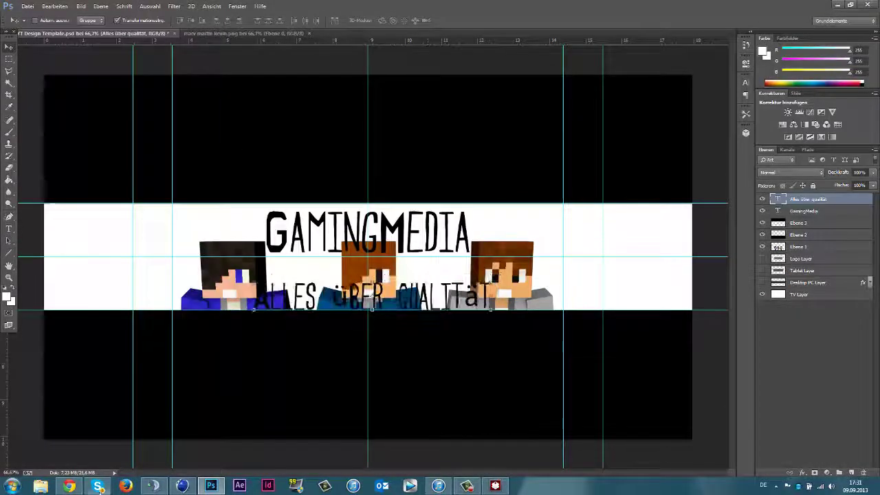
{"action": "left_click", "coordinate": [9, 228]}
{"action": "left_click", "coordinate": [76, 20]}
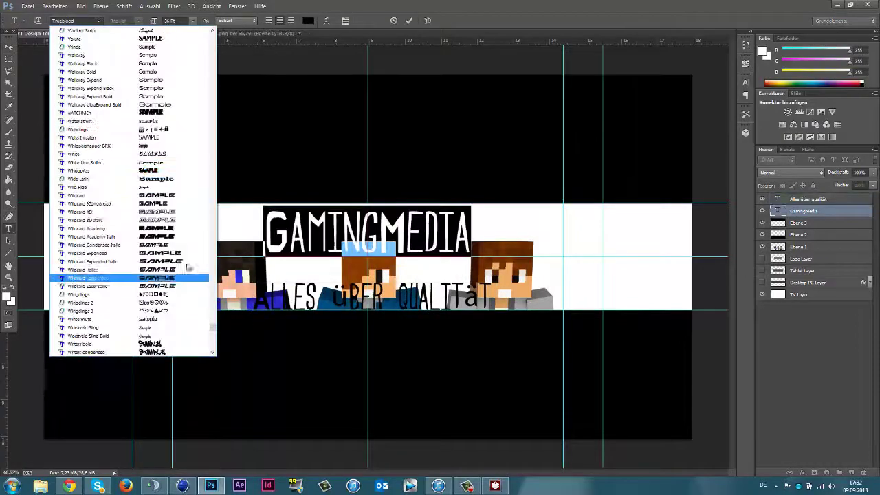
{"action": "scroll", "coordinate": [103, 25], "scroll_direction": "down", "scroll_amount": 5}
{"action": "scroll", "coordinate": [103, 25], "scroll_direction": "down", "scroll_amount": 5}
{"action": "left_click_drag", "start_coordinate": [213, 323], "coordinate": [214, 42]}
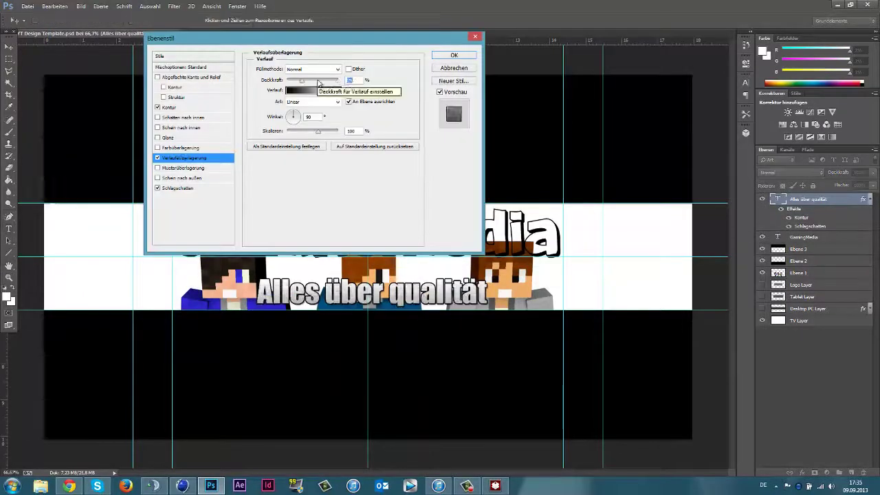
Step: Accept the subtitle's drop-shadow style, scale it to about 79%, and enlarge the characters upward
{"action": "left_click", "coordinate": [172, 188]}
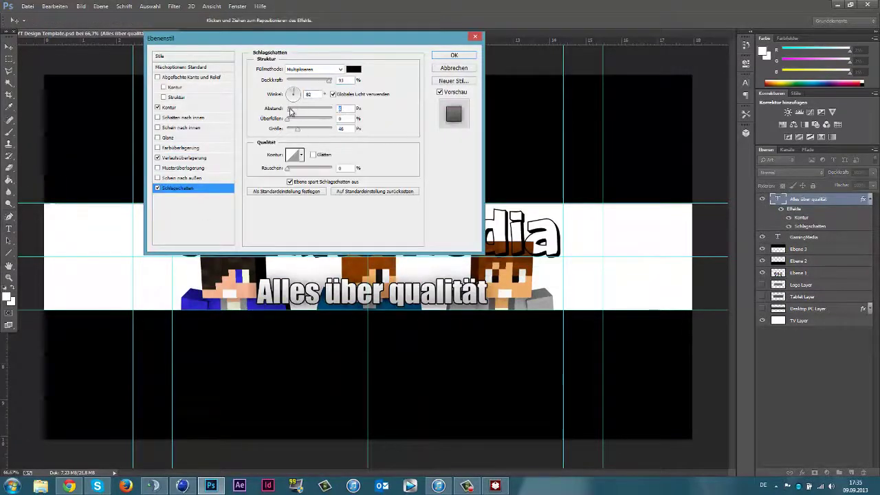
{"action": "key", "text": "Return"}
{"action": "key", "text": "ctrl+t"}
{"action": "left_click_drag", "start_coordinate": [257, 294], "coordinate": [307, 296]}
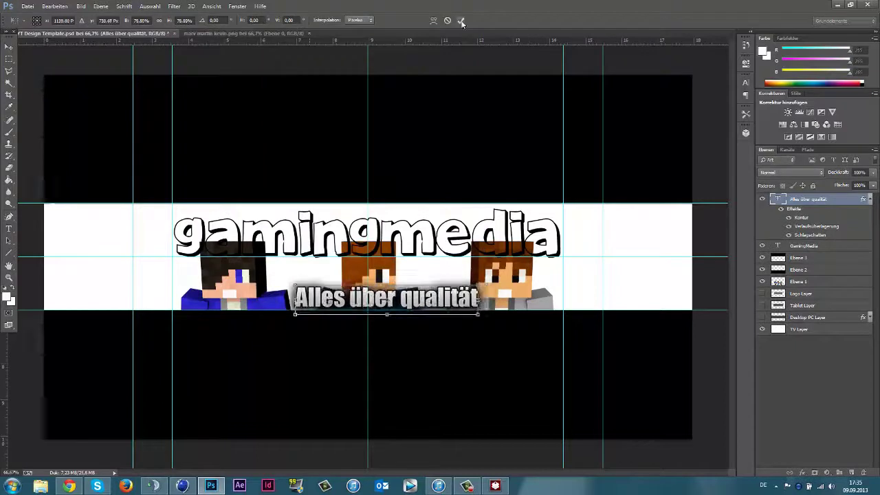
{"action": "left_click_drag", "start_coordinate": [559, 239], "coordinate": [390, 260]}
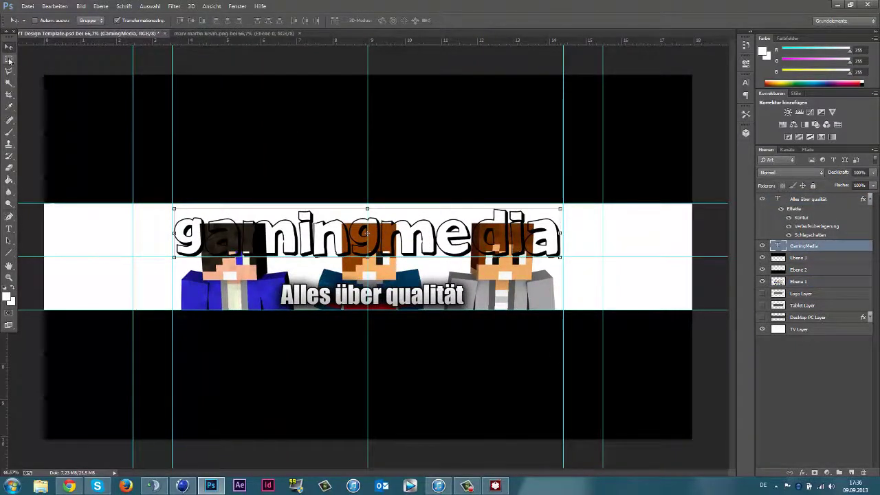
Step: Fill a blue bar on its own layer, rotate it about 38° and place it at the banner's left
{"action": "left_click", "coordinate": [8, 297]}
{"action": "left_click", "coordinate": [613, 119]}
{"action": "key", "text": "alt+BackSpace"}
{"action": "key", "text": "ctrl+d"}
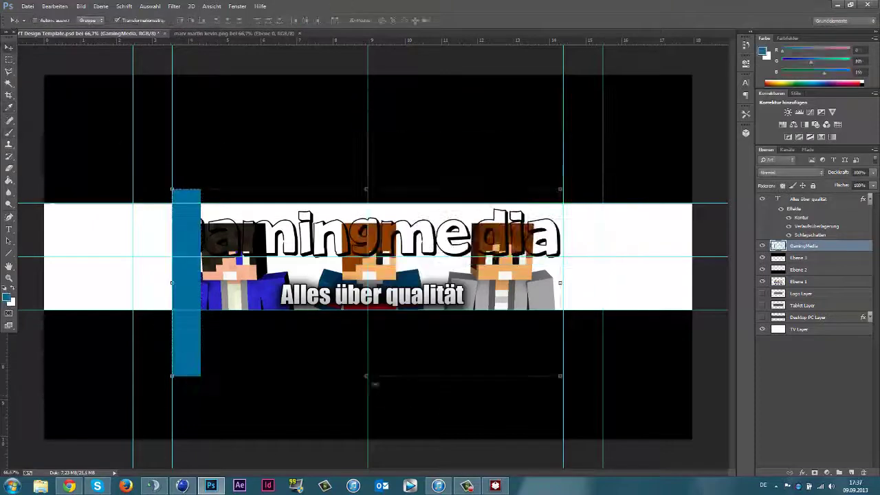
{"action": "key", "text": "ctrl+t"}
{"action": "left_click", "coordinate": [55, 6]}
{"action": "left_click", "coordinate": [68, 33]}
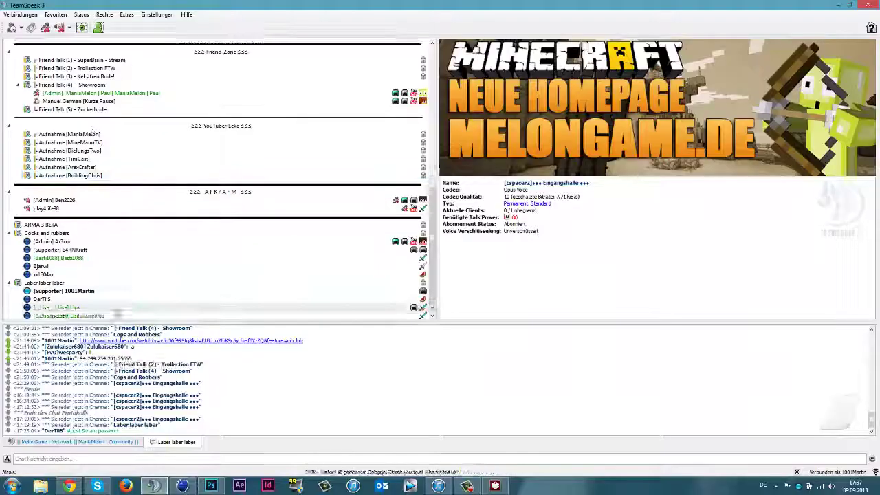
{"action": "left_click_drag", "start_coordinate": [188, 329], "coordinate": [234, 203]}
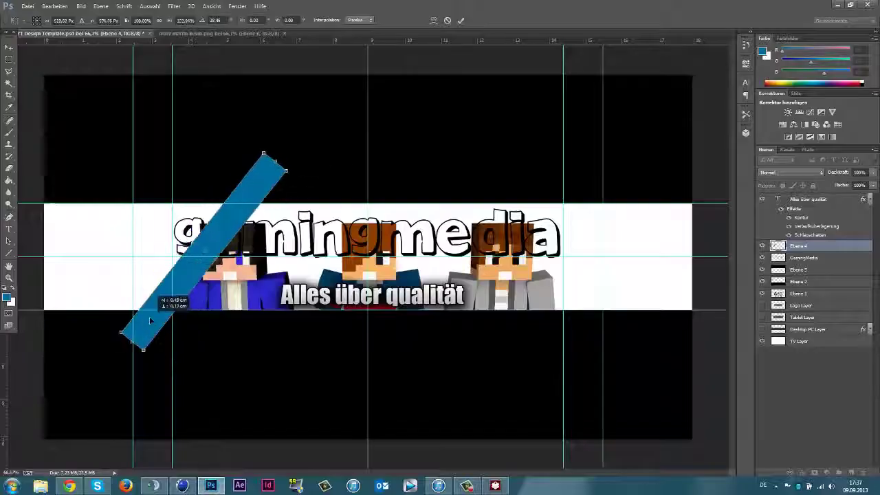
{"action": "left_click_drag", "start_coordinate": [150, 320], "coordinate": [103, 322]}
{"action": "key", "text": "Return"}
Step: Duplicate the blue stripe several times, spacing each copy further to the right
{"action": "right_click", "coordinate": [797, 245]}
{"action": "left_click", "coordinate": [659, 133]}
{"action": "key", "text": "Return"}
{"action": "right_click", "coordinate": [803, 246]}
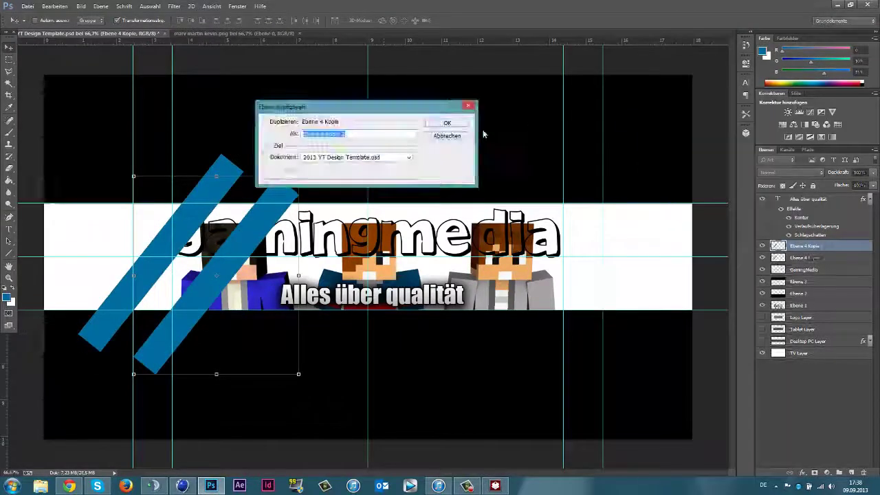
{"action": "key", "text": "Return"}
{"action": "left_click_drag", "start_coordinate": [432, 134], "coordinate": [506, 133]}
{"action": "key", "text": "Return"}
{"action": "left_click_drag", "start_coordinate": [382, 368], "coordinate": [491, 368]}
{"action": "key", "text": "Return"}
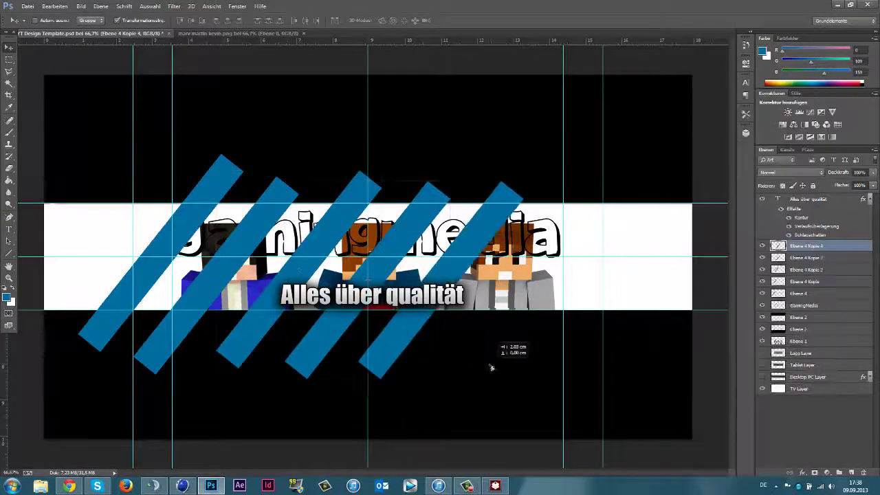
{"action": "right_click", "coordinate": [804, 246]}
{"action": "left_click", "coordinate": [708, 167]}
{"action": "key", "text": "Return"}
{"action": "left_click_drag", "start_coordinate": [514, 317], "coordinate": [588, 317]}
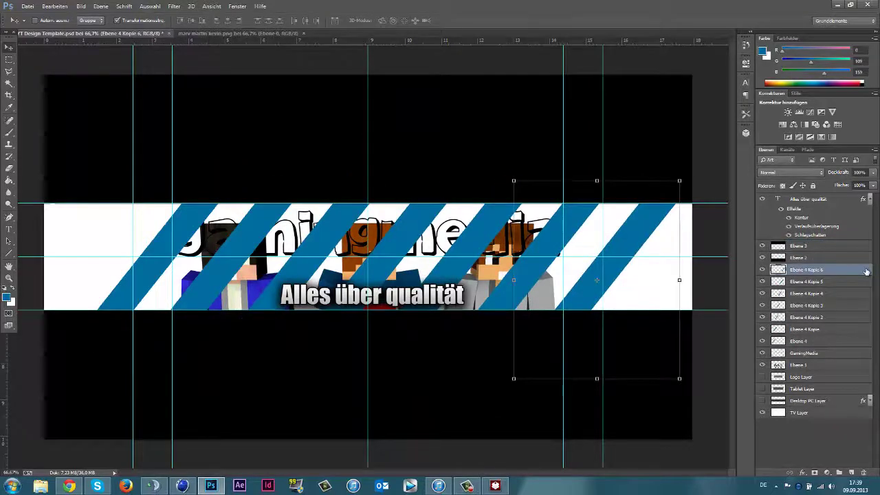
Step: Add a drop shadow (Schlagschatten) to each stripe layer
{"action": "double_click", "coordinate": [866, 272]}
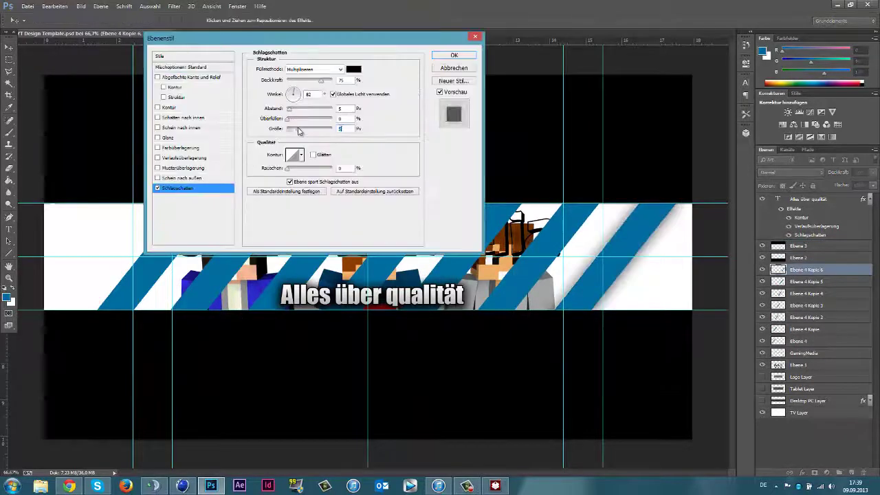
{"action": "key", "text": "Return"}
{"action": "double_click", "coordinate": [866, 298]}
{"action": "left_click", "coordinate": [158, 187]}
{"action": "key", "text": "Return"}
{"action": "left_click", "coordinate": [867, 327]}
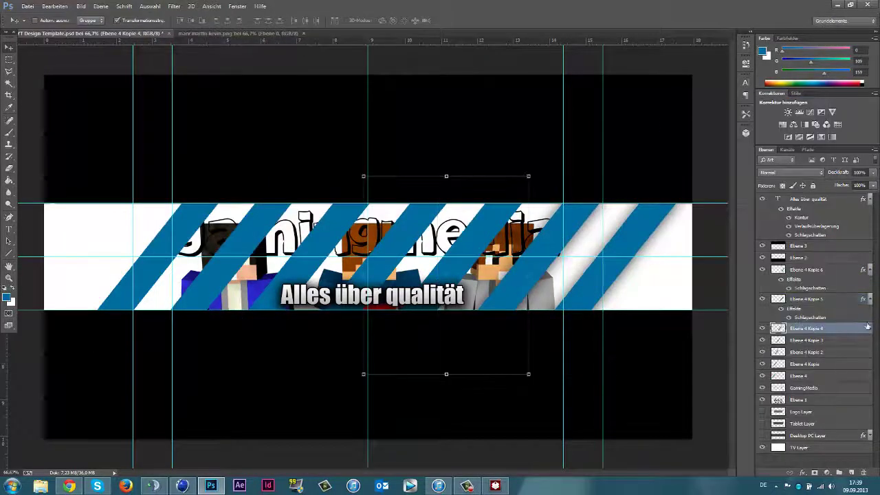
{"action": "double_click", "coordinate": [867, 328]}
{"action": "left_click", "coordinate": [157, 188]}
{"action": "key", "text": "Return"}
{"action": "double_click", "coordinate": [867, 358]}
{"action": "left_click", "coordinate": [158, 188]}
{"action": "double_click", "coordinate": [867, 387]}
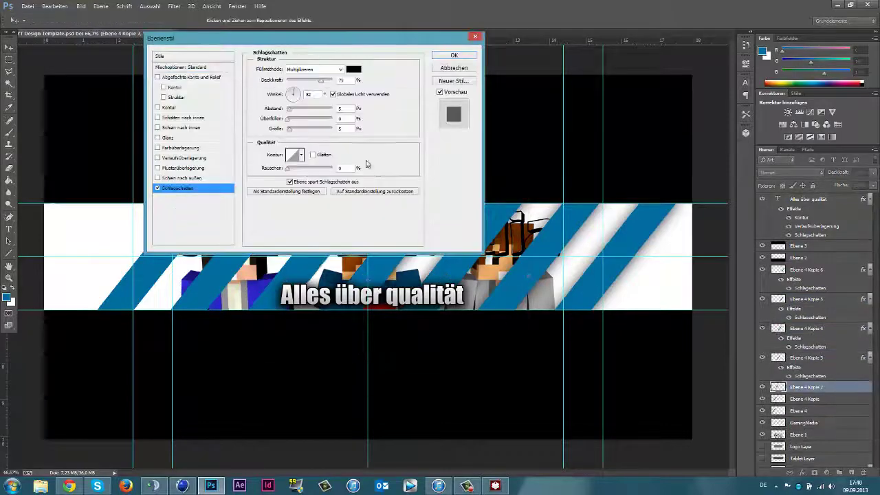
{"action": "key", "text": "Return"}
{"action": "double_click", "coordinate": [846, 415]}
{"action": "key", "text": "Return"}
{"action": "double_click", "coordinate": [845, 446]}
Step: Add stripe copies at the banner's left edge and right end
{"action": "key", "text": "Return"}
{"action": "left_click", "coordinate": [819, 270]}
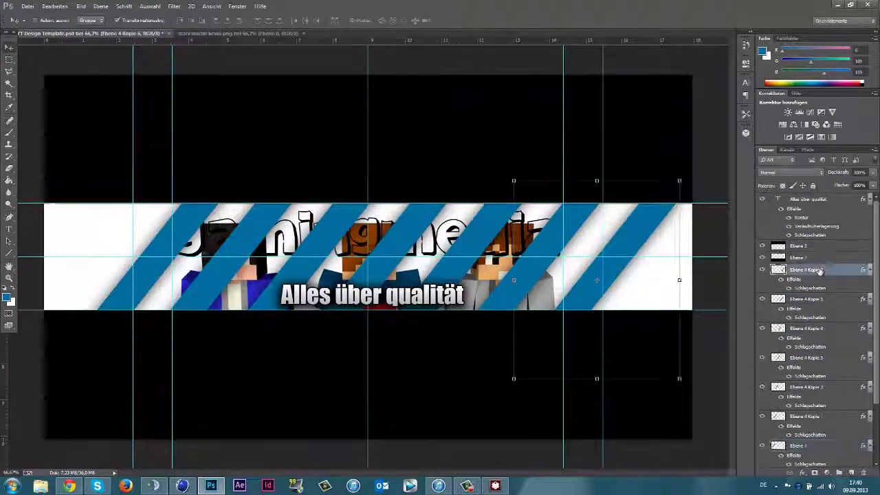
{"action": "left_click_drag", "start_coordinate": [678, 334], "coordinate": [61, 316]}
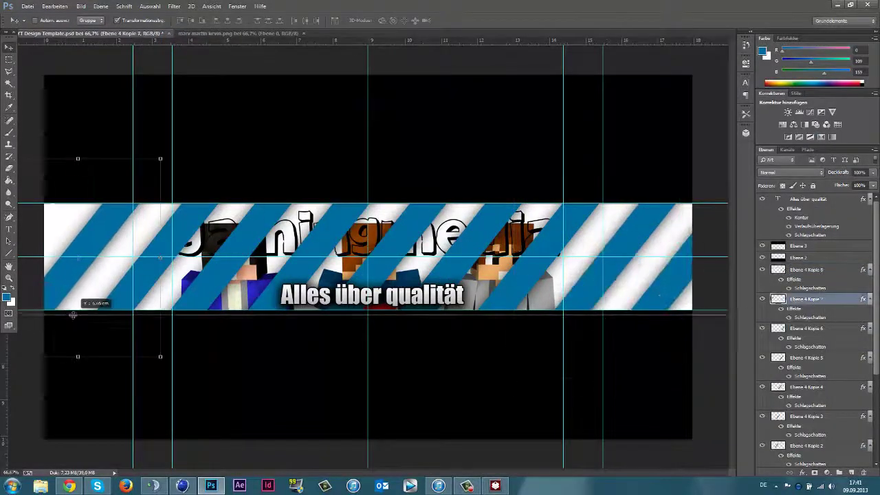
{"action": "key", "text": "Return"}
{"action": "left_click_drag", "start_coordinate": [66, 279], "coordinate": [664, 360]}
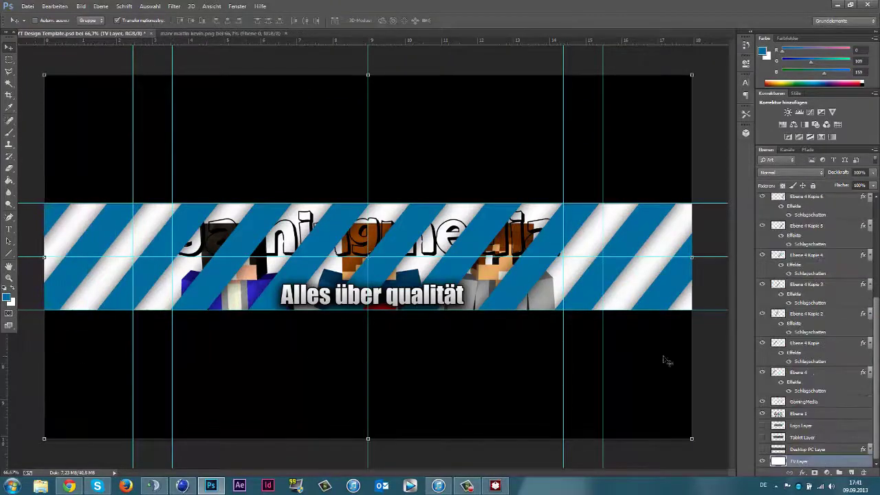
Step: Group the stripes and give the group a reflected (Reflektiert) gradient overlay with raised opacity
{"action": "left_click", "coordinate": [838, 473]}
{"action": "left_click", "coordinate": [802, 473]}
{"action": "left_click", "coordinate": [818, 385]}
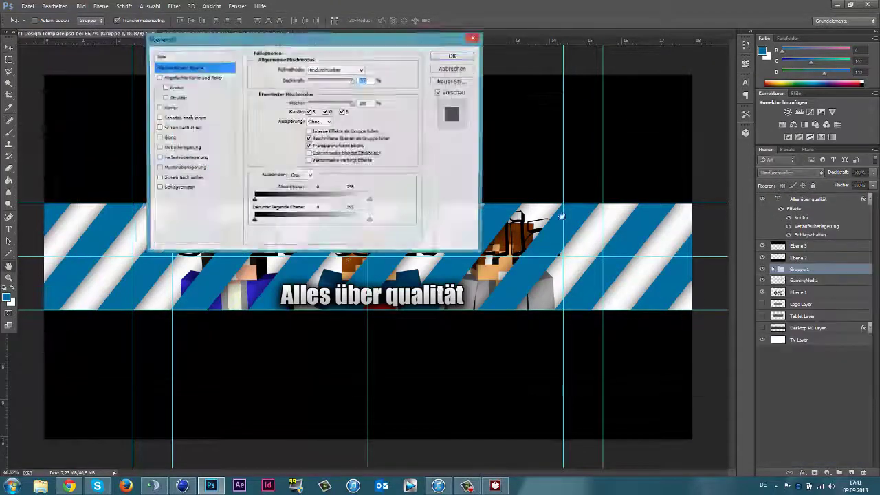
{"action": "left_click_drag", "start_coordinate": [292, 82], "coordinate": [325, 81]}
{"action": "left_click_drag", "start_coordinate": [309, 37], "coordinate": [498, 7]}
{"action": "left_click", "coordinate": [526, 71]}
{"action": "left_click", "coordinate": [495, 116]}
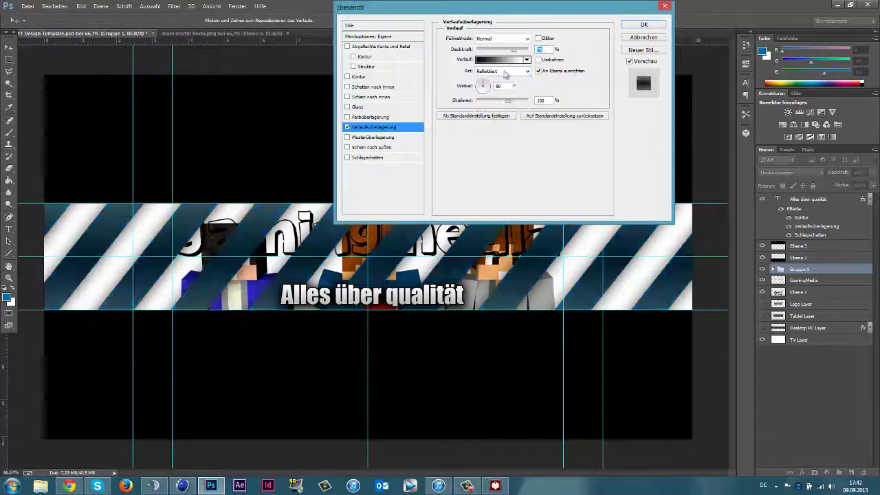
{"action": "left_click_drag", "start_coordinate": [489, 50], "coordinate": [481, 50]}
{"action": "left_click", "coordinate": [643, 24]}
Step: Place the characters layer above the stripe group and give it an outline
{"action": "left_click_drag", "start_coordinate": [797, 292], "coordinate": [797, 265]}
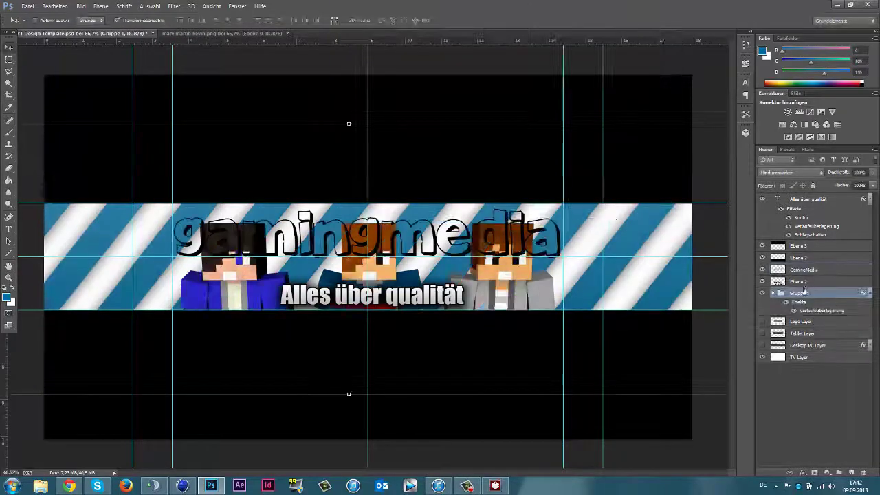
{"action": "double_click", "coordinate": [831, 281]}
{"action": "left_click", "coordinate": [357, 76]}
{"action": "left_click_drag", "start_coordinate": [412, 7], "coordinate": [255, 7]}
Step: Confirm the characters' outline and review the tagline's layer style settings
{"action": "left_click", "coordinate": [481, 25]}
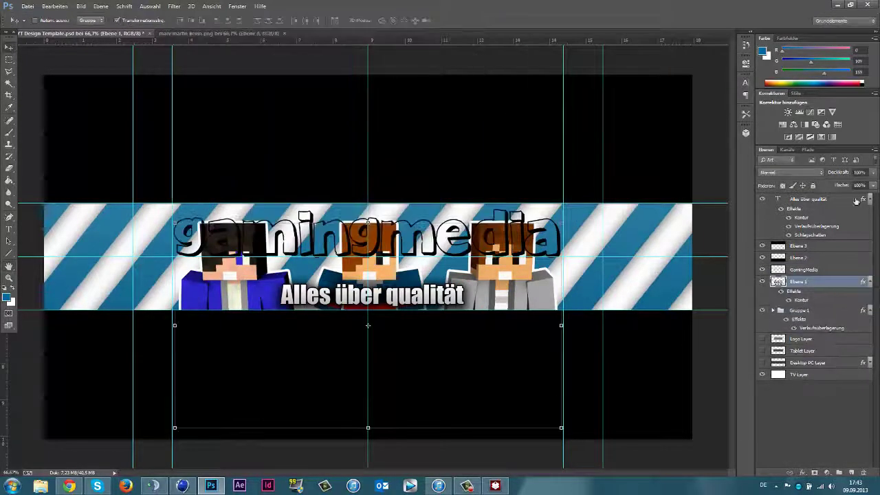
{"action": "double_click", "coordinate": [800, 217]}
{"action": "left_click_drag", "start_coordinate": [461, 170], "coordinate": [227, 55]}
{"action": "left_click", "coordinate": [427, 72]}
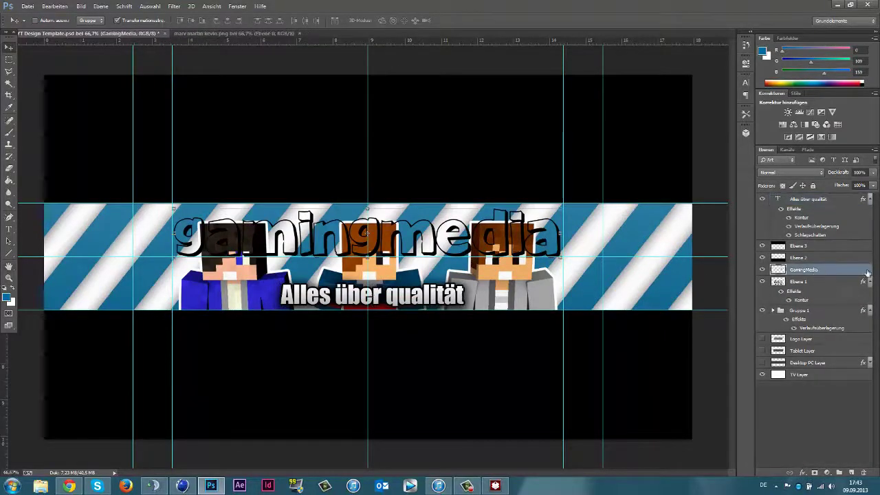
Step: Add an outline (Kontur) to the GamingMedia logo layer
{"action": "double_click", "coordinate": [867, 273]}
{"action": "left_click_drag", "start_coordinate": [309, 55], "coordinate": [159, 55]}
{"action": "key", "text": "Return"}
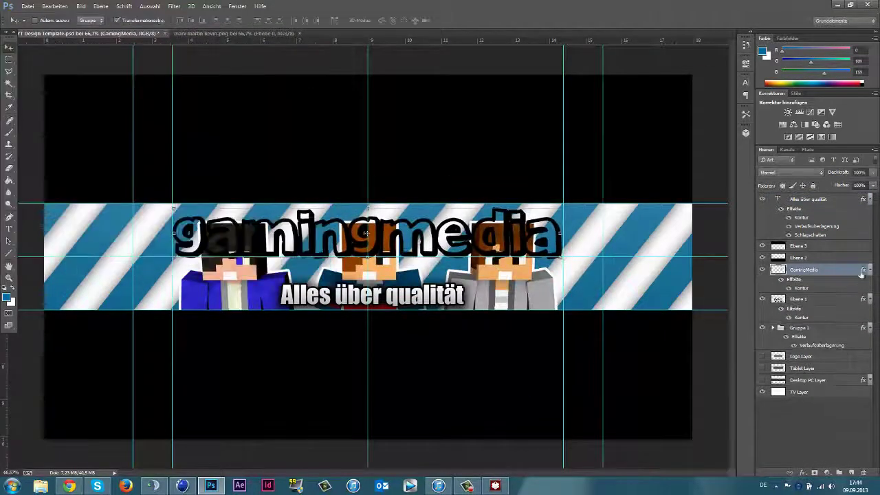
{"action": "double_click", "coordinate": [863, 269]}
{"action": "key", "text": "Return"}
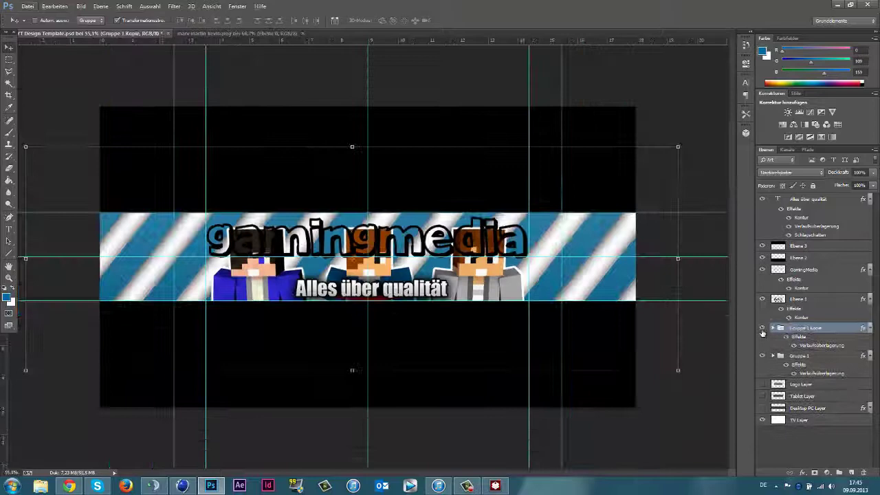
Step: Centre the new GamingMedia title, outline it, and stack it above the characters
{"action": "double_click", "coordinate": [761, 329]}
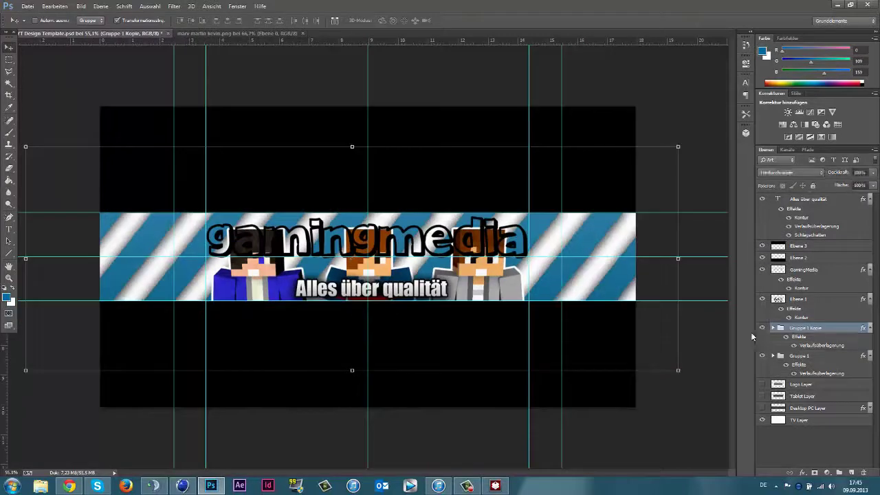
{"action": "type", "text": "GamingMedia"}
{"action": "left_click_drag", "start_coordinate": [199, 236], "coordinate": [318, 241]}
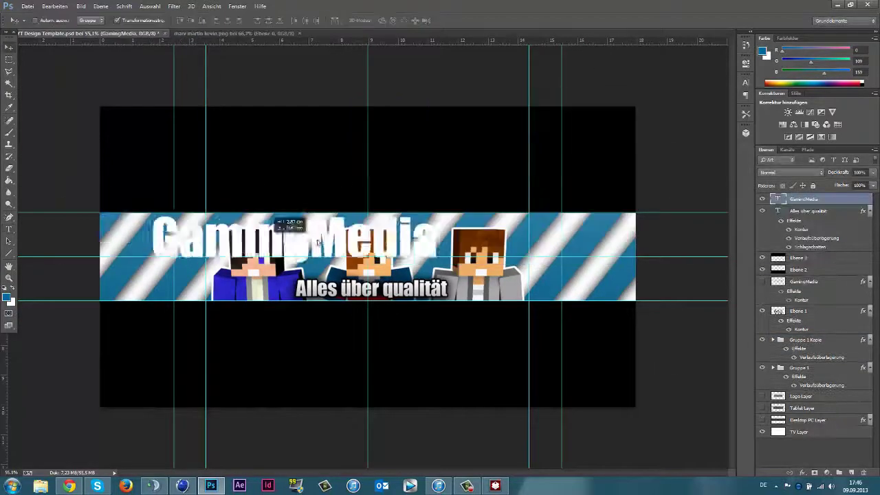
{"action": "double_click", "coordinate": [796, 206]}
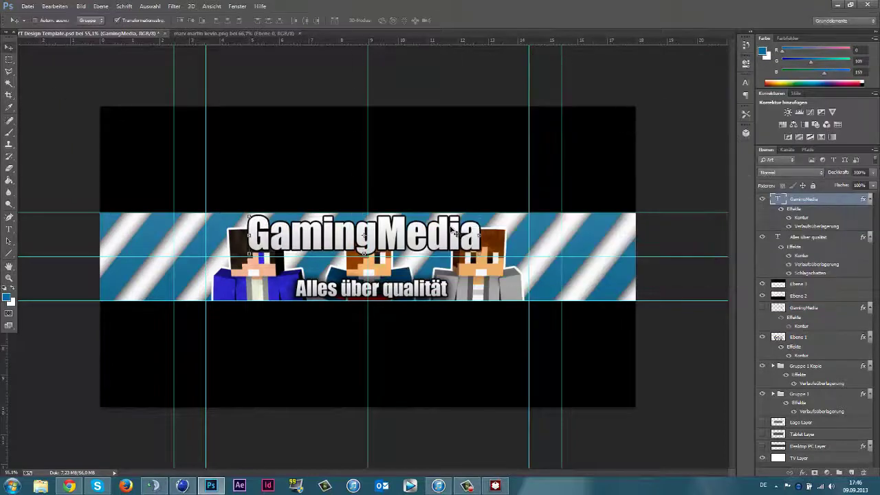
{"action": "left_click_drag", "start_coordinate": [823, 393], "coordinate": [815, 324]}
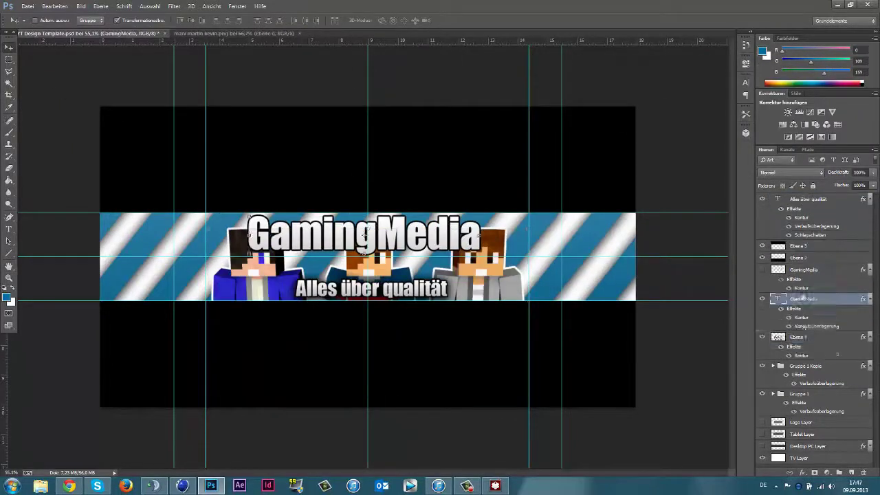
{"action": "left_click_drag", "start_coordinate": [834, 200], "coordinate": [777, 226]}
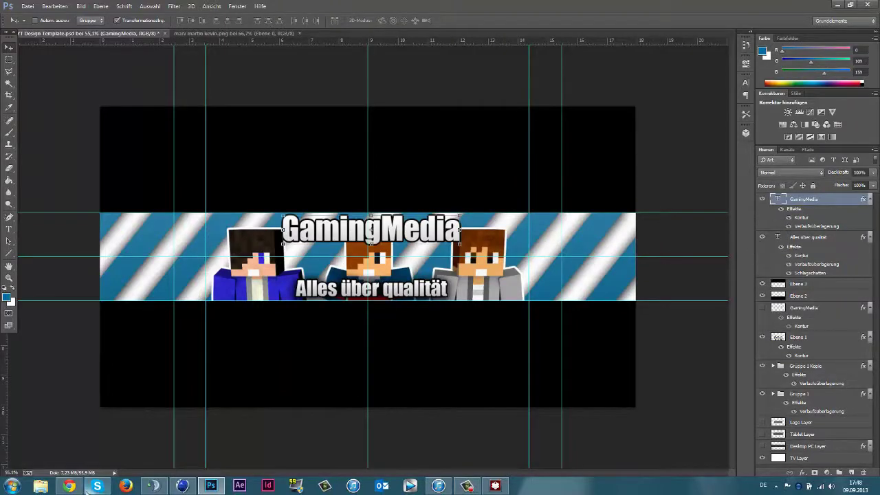
{"action": "left_click", "coordinate": [69, 486]}
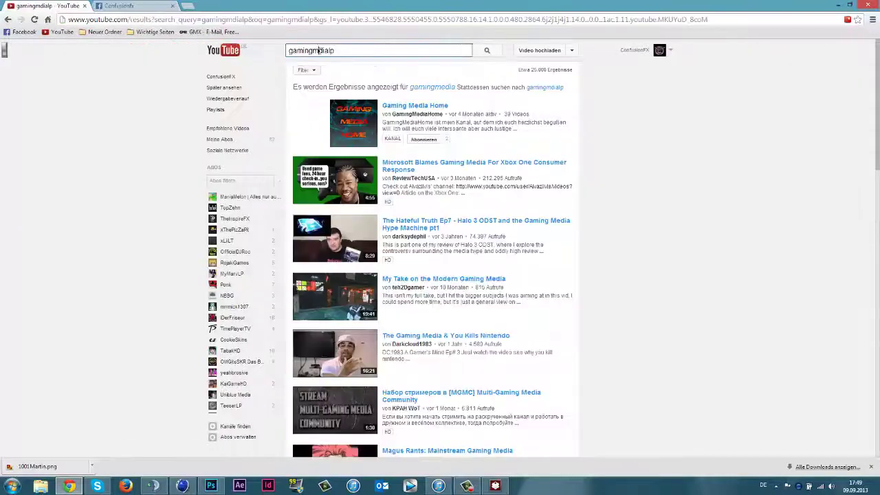